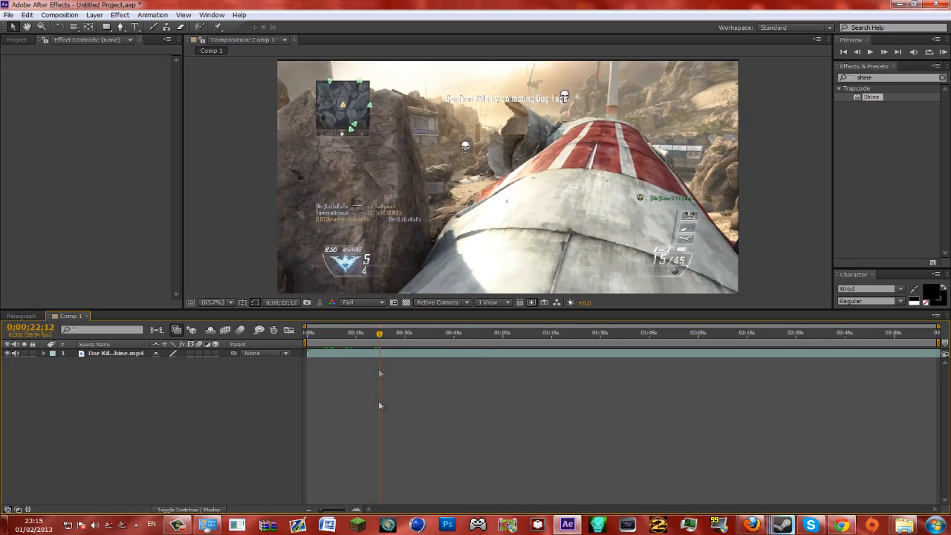
Step: Scrub the gameplay footage to the frame at 0;00;22;33
left_click(356, 510)
left_click(309, 511)
left_click_drag(380, 334, 380, 336)
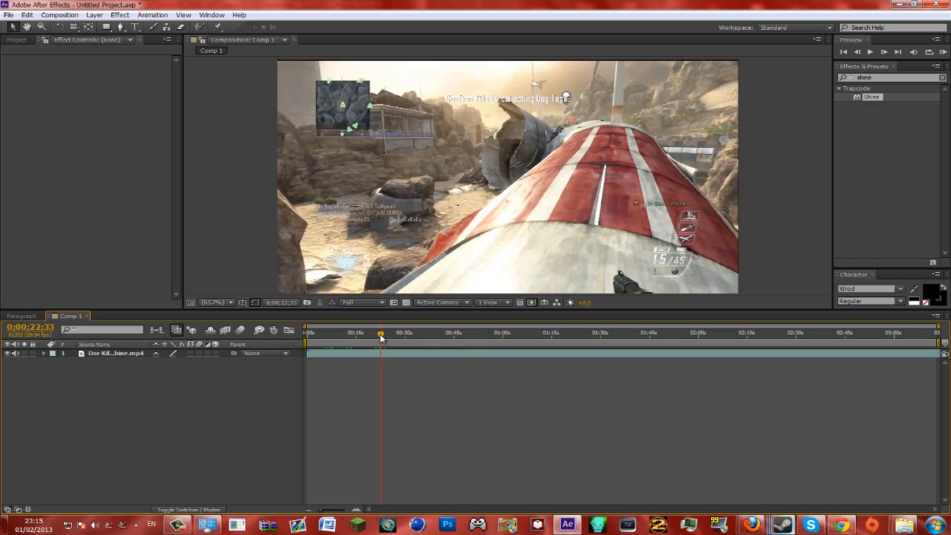
left_click_drag(380, 337, 381, 336)
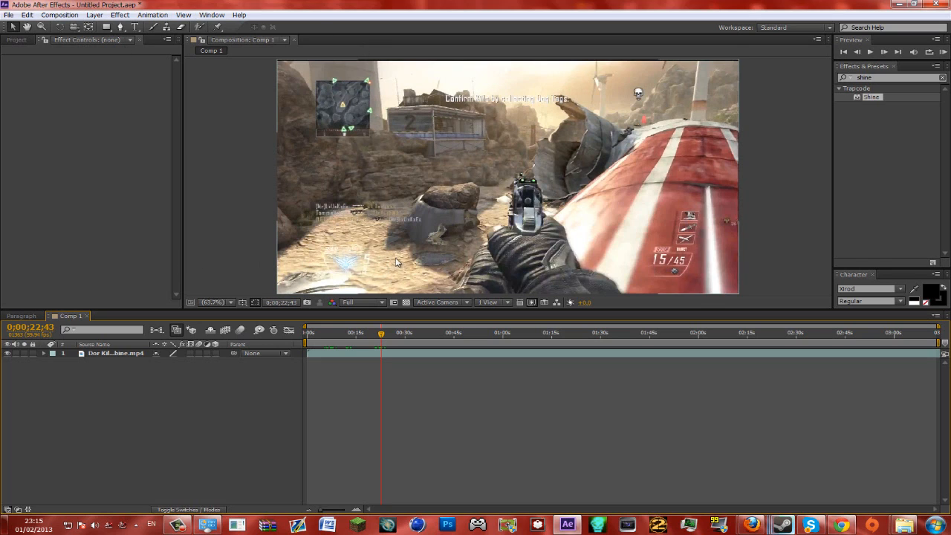
mouse_move(382, 335)
left_mouse_down()
mouse_move(390, 336)
mouse_move(382, 335)
left_mouse_up()
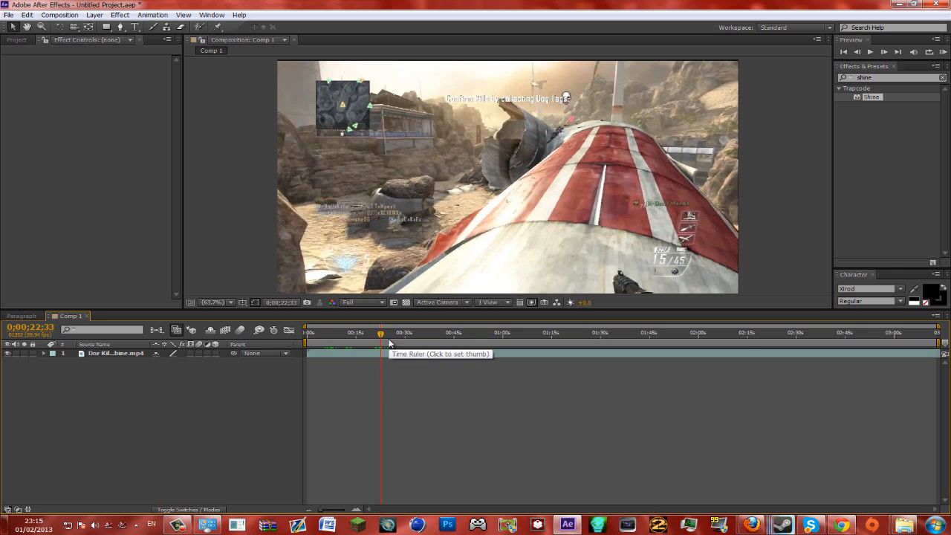
Step: Duplicate the Dor Kill Confirmed Turbine.mp4 layer
left_click(106, 357)
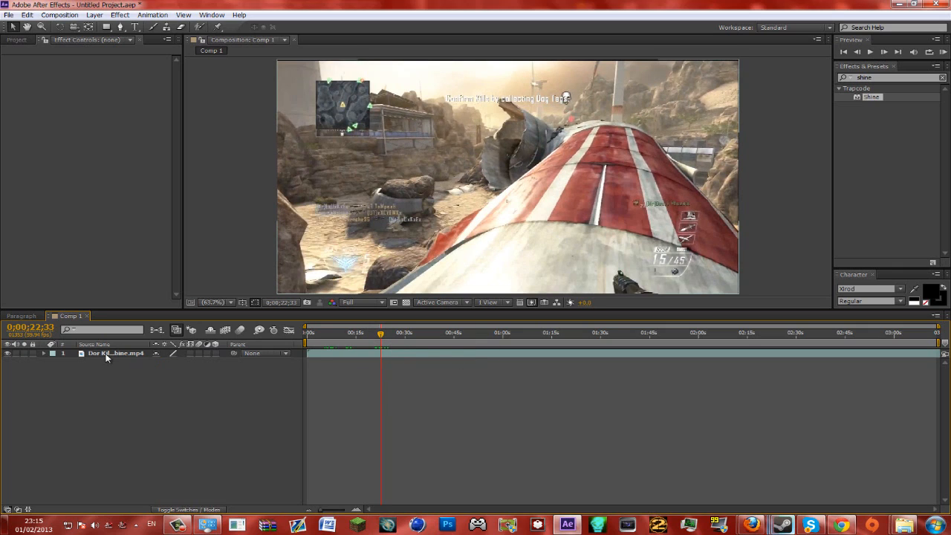
left_click(105, 355)
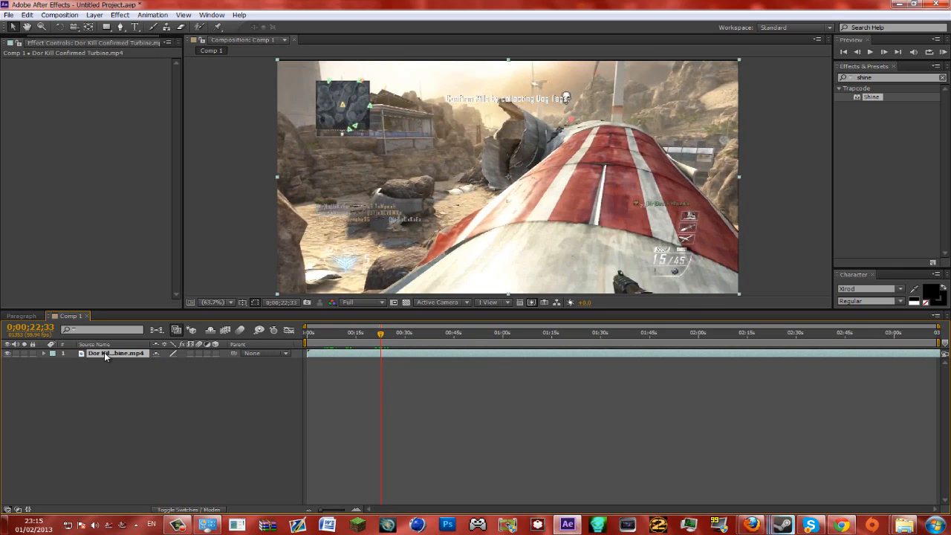
key("ctrl+d")
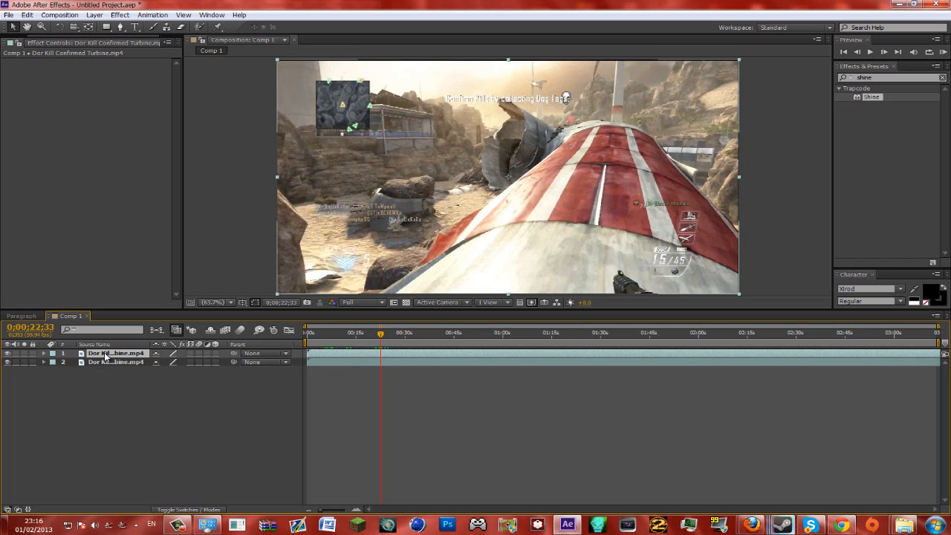
Step: At 0;00;22;54, draw a rectangular mask over the sky on the upper footage layer and extend its left edge beyond the frame
left_click_drag(380, 334, 381, 338)
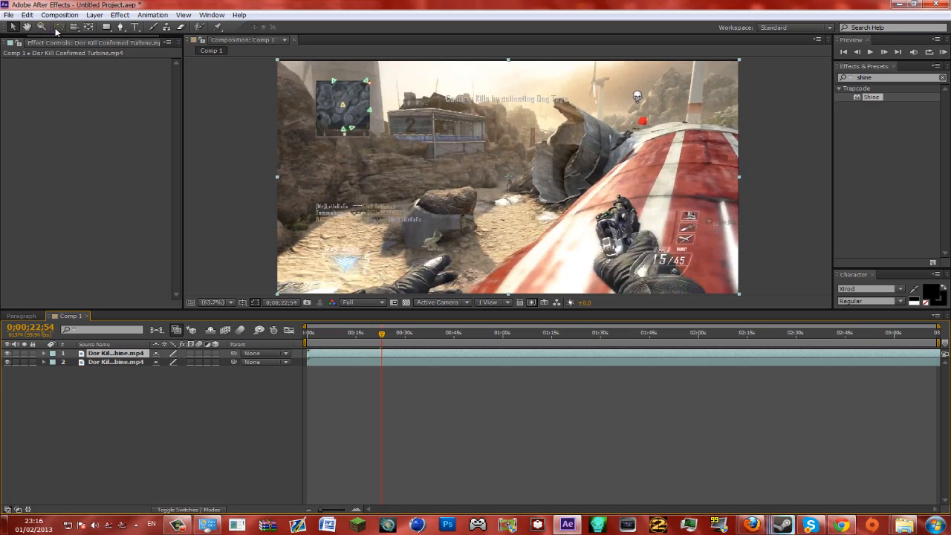
left_click(108, 29)
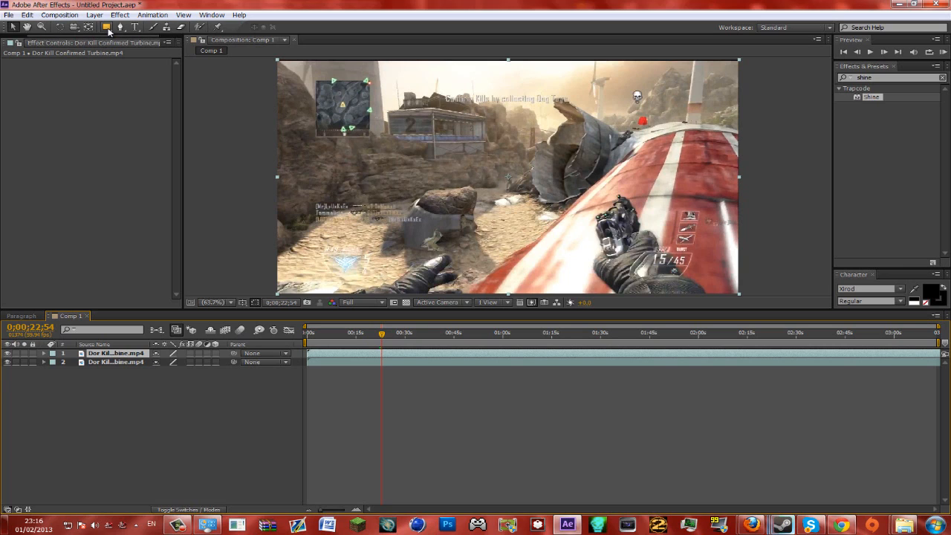
left_click(126, 356)
mouse_move(277, 59)
left_mouse_down()
mouse_move(312, 84)
mouse_move(388, 105)
mouse_move(509, 128)
mouse_move(764, 146)
left_mouse_up()
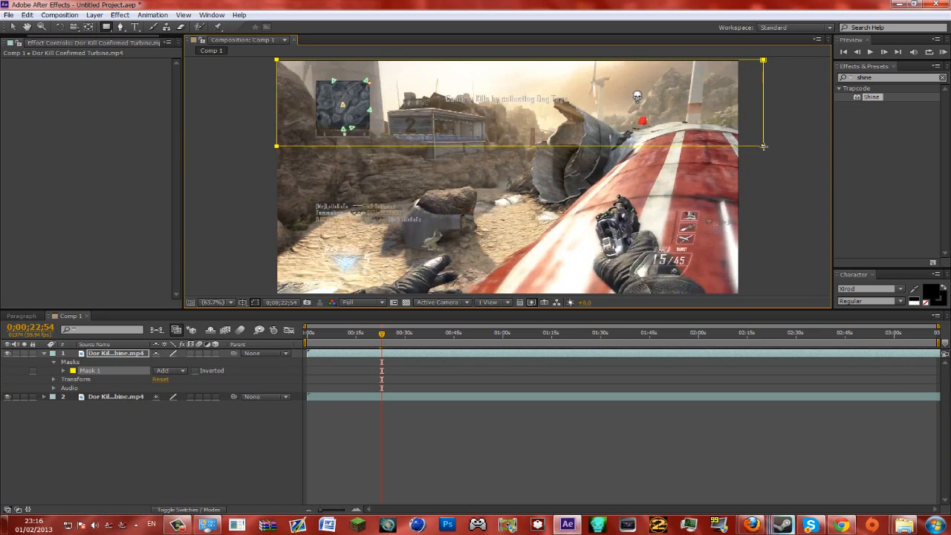
left_click(12, 28)
left_click(373, 351)
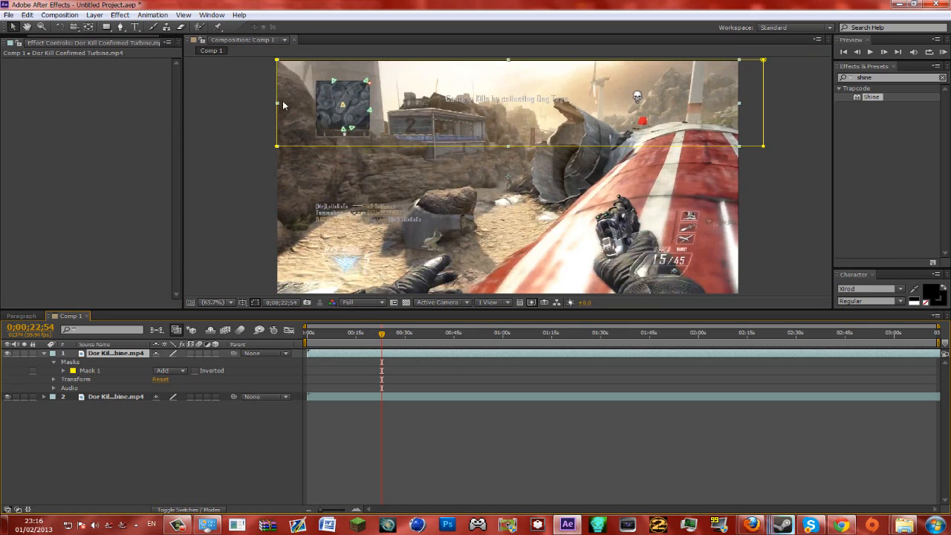
left_click_drag(276, 103, 260, 102)
Step: Apply the Threshold effect to the masked upper layer and set its Level to 194
left_click_drag(880, 77, 816, 74)
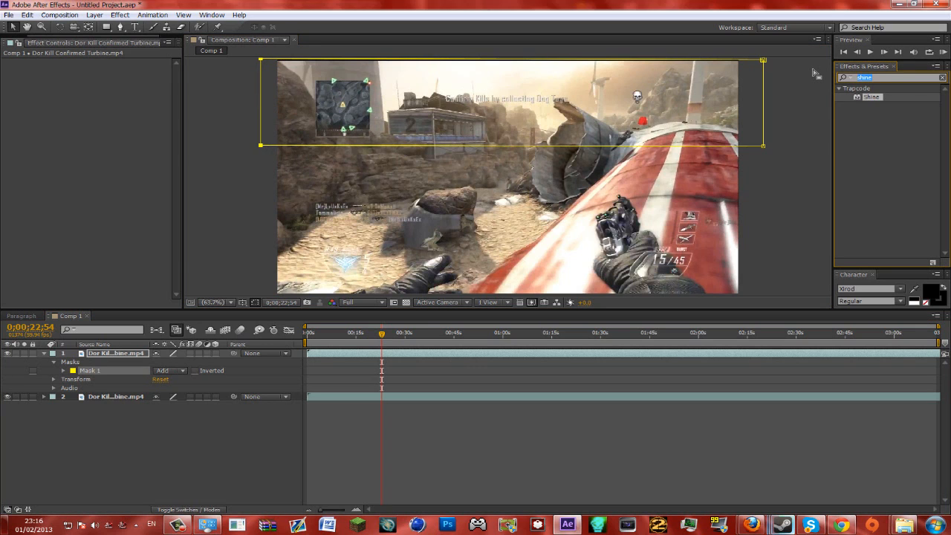
type("threshold")
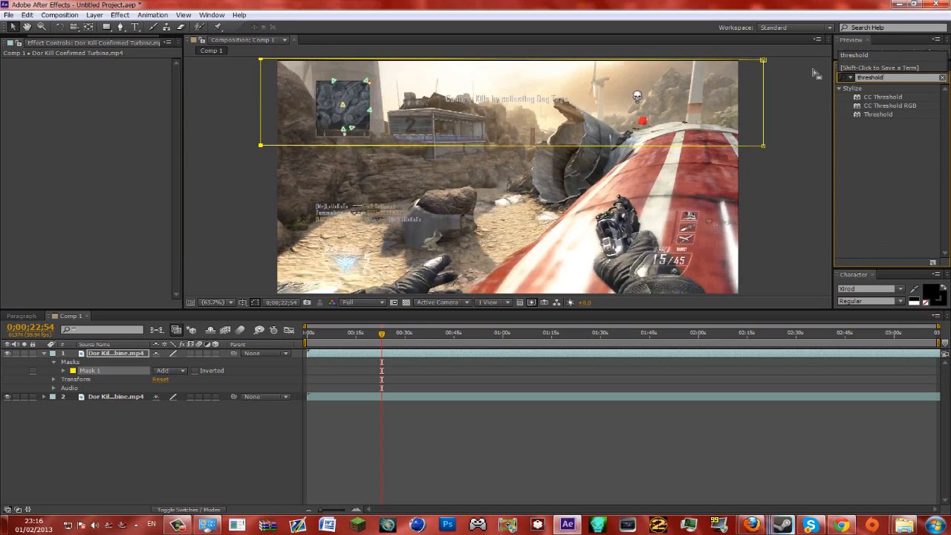
left_click_drag(878, 115, 403, 357)
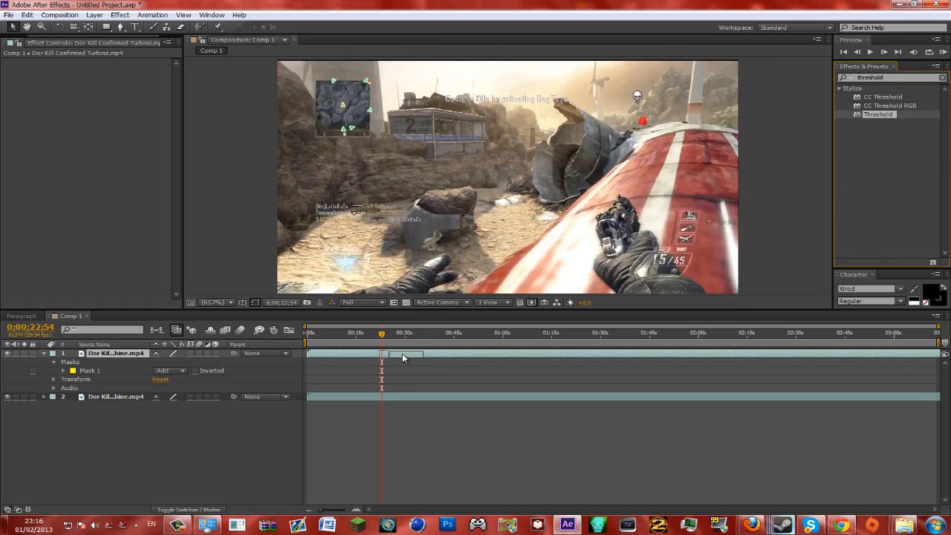
left_click_drag(402, 353, 402, 353)
left_click_drag(108, 71, 121, 74)
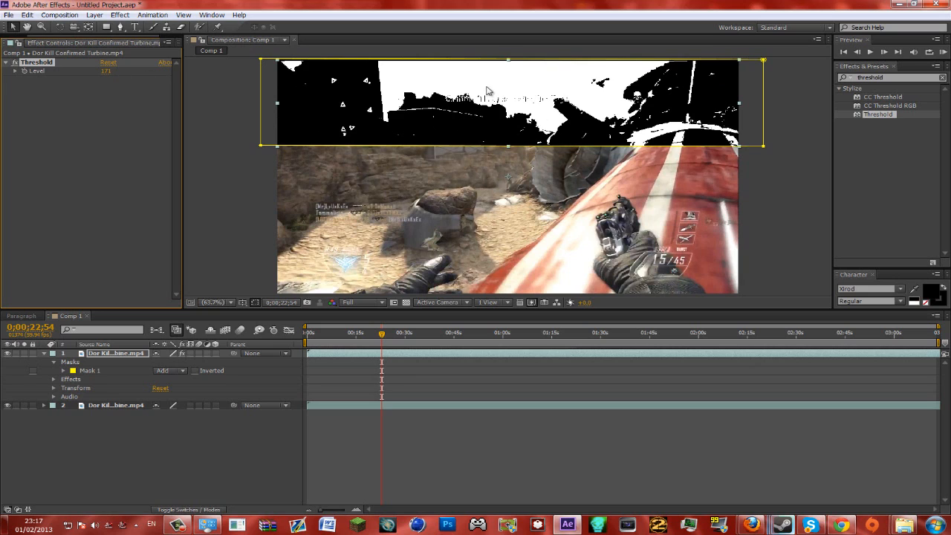
left_click_drag(110, 71, 112, 71)
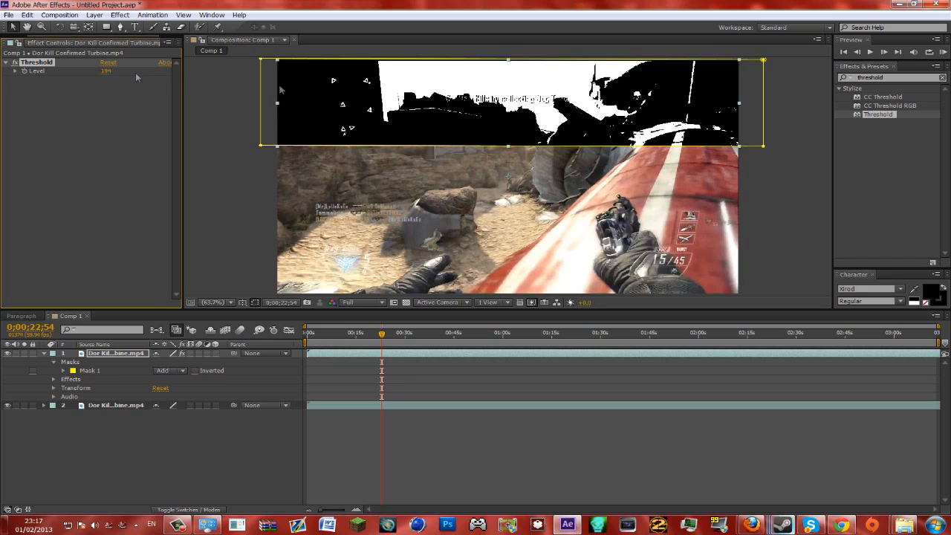
Step: Apply the Trapcode Shine effect to the masked layer and place its Source Point in the sky at about 649, 124
left_click(897, 77)
type("shine")
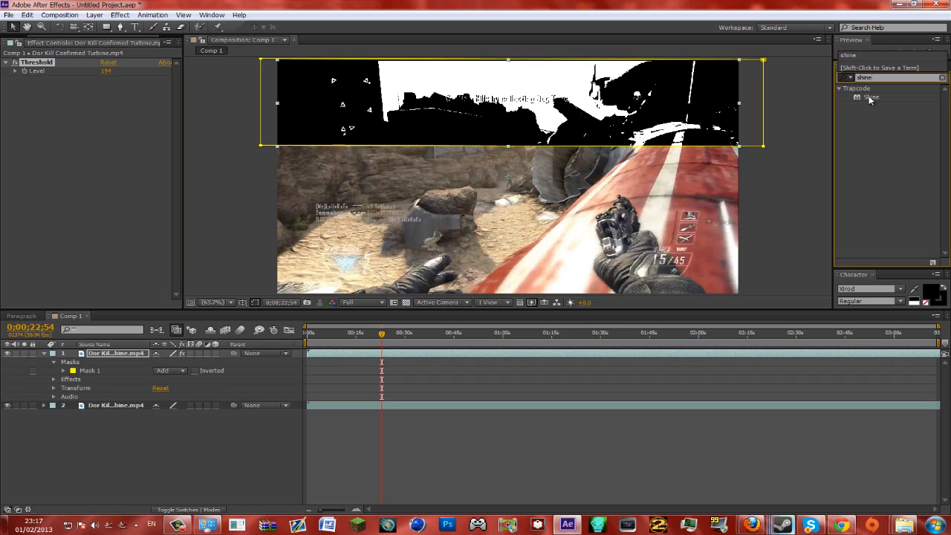
left_click_drag(870, 101, 90, 181)
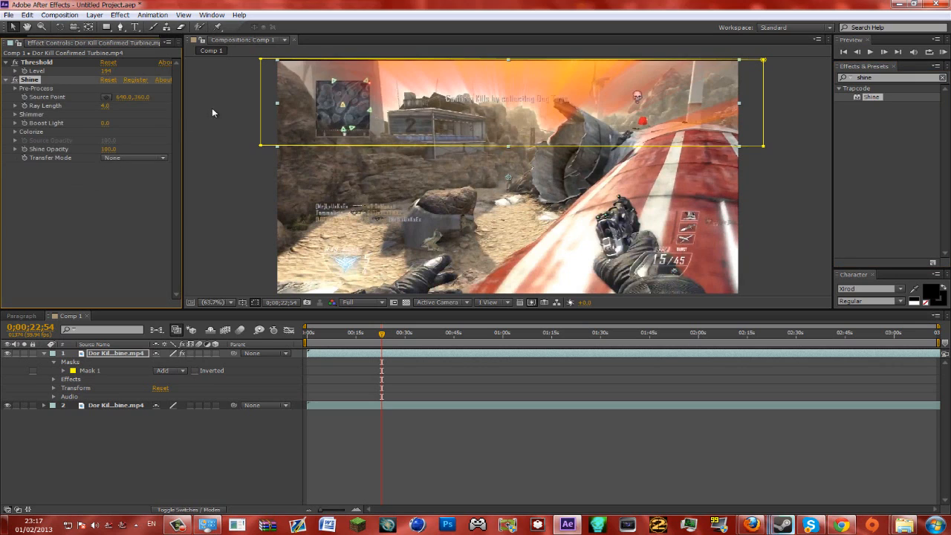
left_click(108, 99)
left_click(503, 100)
mouse_move(500, 97)
left_mouse_down()
mouse_move(452, 85)
mouse_move(512, 102)
left_mouse_up()
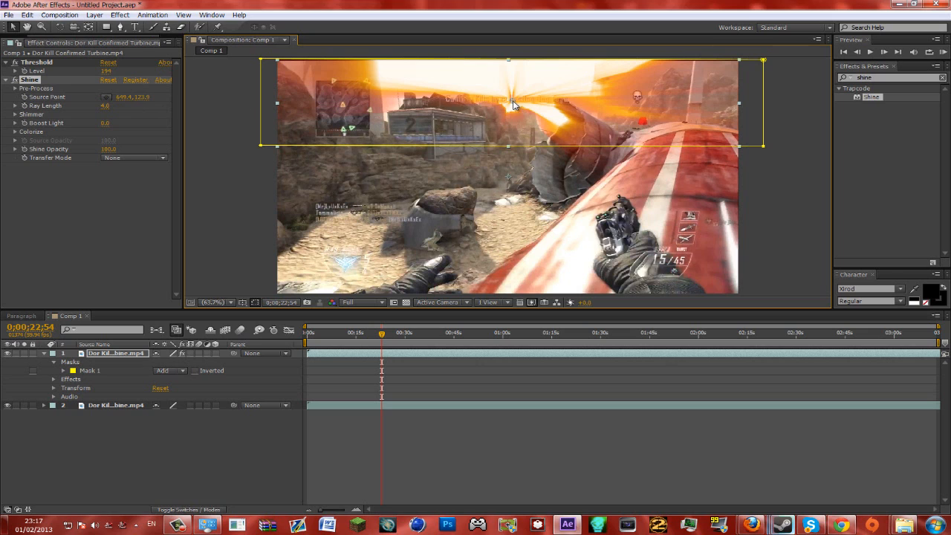
Step: Set the Threshold Level to 161 and move Shine's Source Point to about 743, 77
mouse_move(107, 71)
left_mouse_down()
mouse_move(115, 69)
mouse_move(100, 70)
left_mouse_up()
left_click(106, 97)
left_click(442, 83)
mouse_move(449, 85)
left_mouse_down()
mouse_move(566, 87)
mouse_move(546, 86)
left_mouse_up()
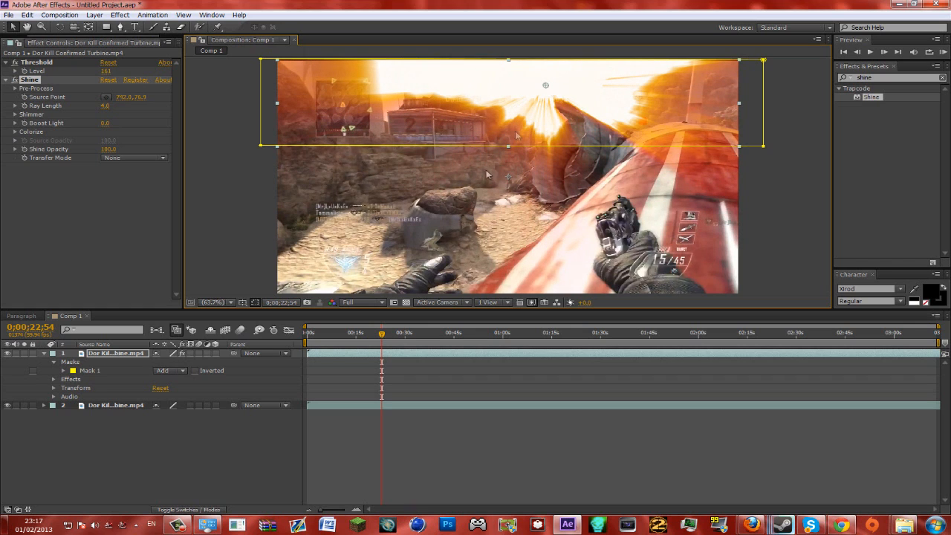
Step: Reveal the upper layer's mask properties and set the Mask Feather of Mask 1 to 20 pixels
left_click(112, 355)
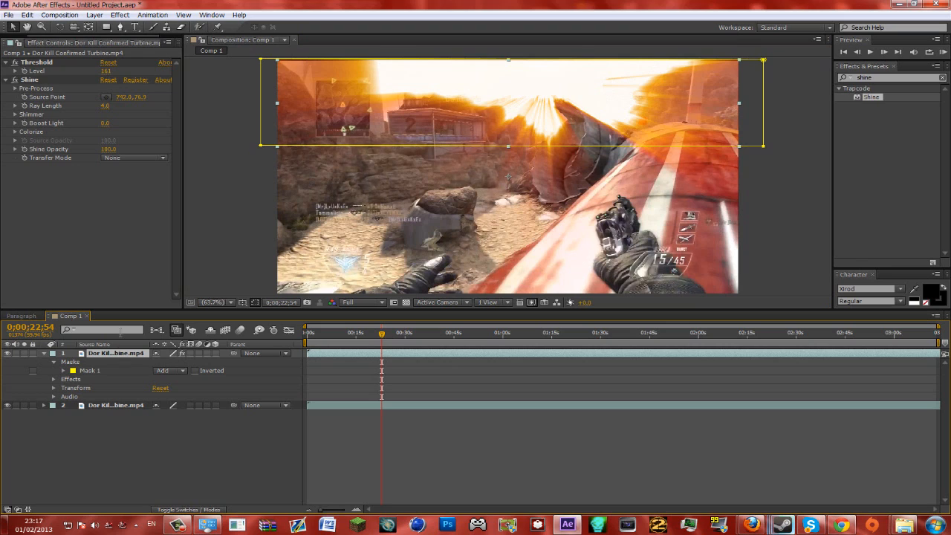
key("m")
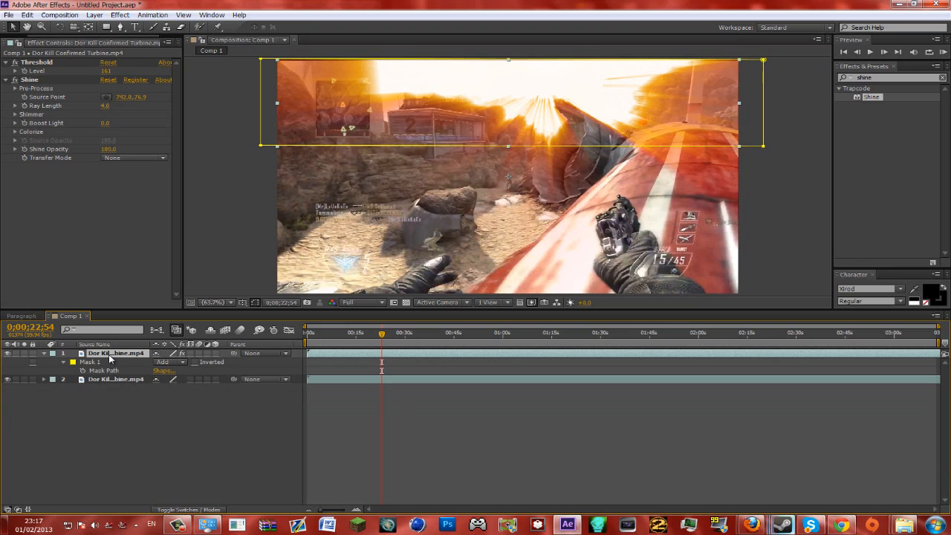
left_click(64, 363)
left_click(64, 363)
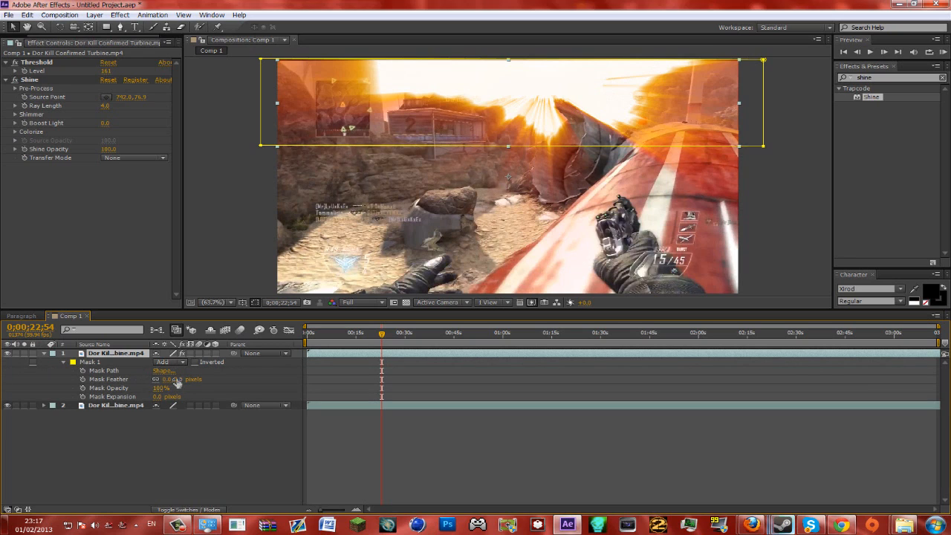
left_click(177, 379)
type("96")
key("Return")
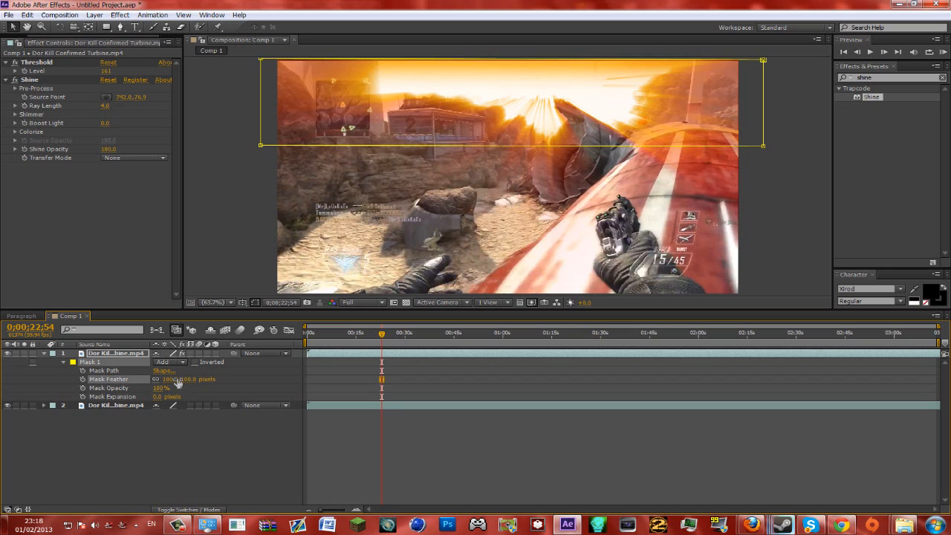
left_click_drag(169, 379, 133, 374)
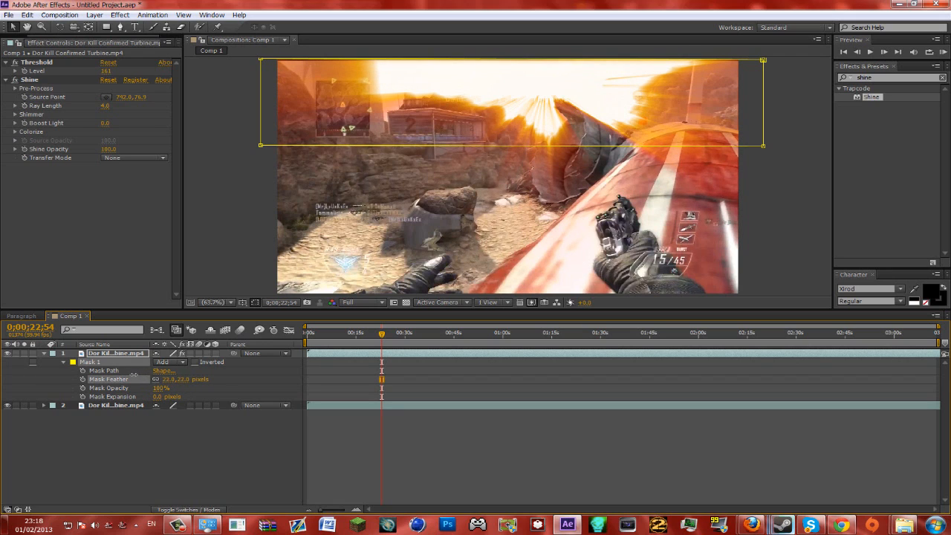
left_click(375, 361)
left_click(404, 381)
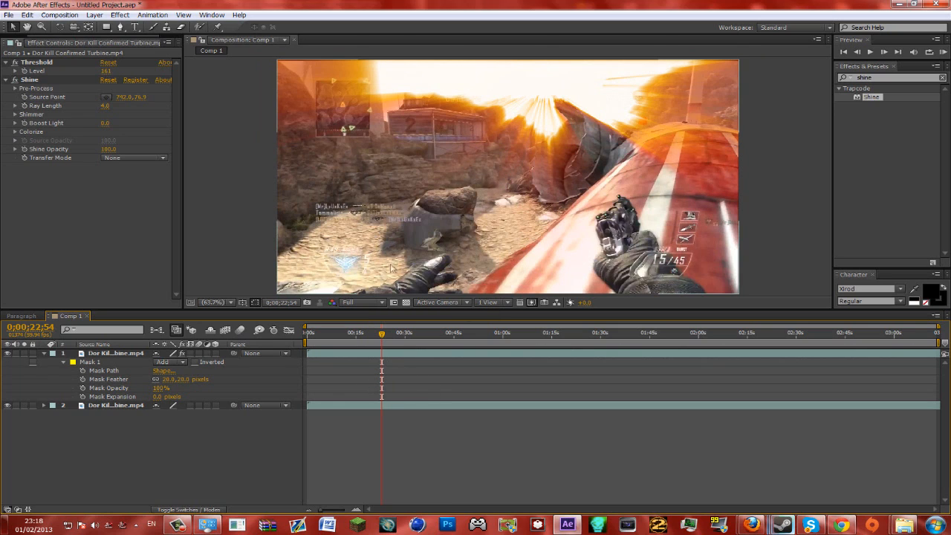
Step: Reselect the masked upper layer and set its Threshold Level to 163
left_click(454, 154)
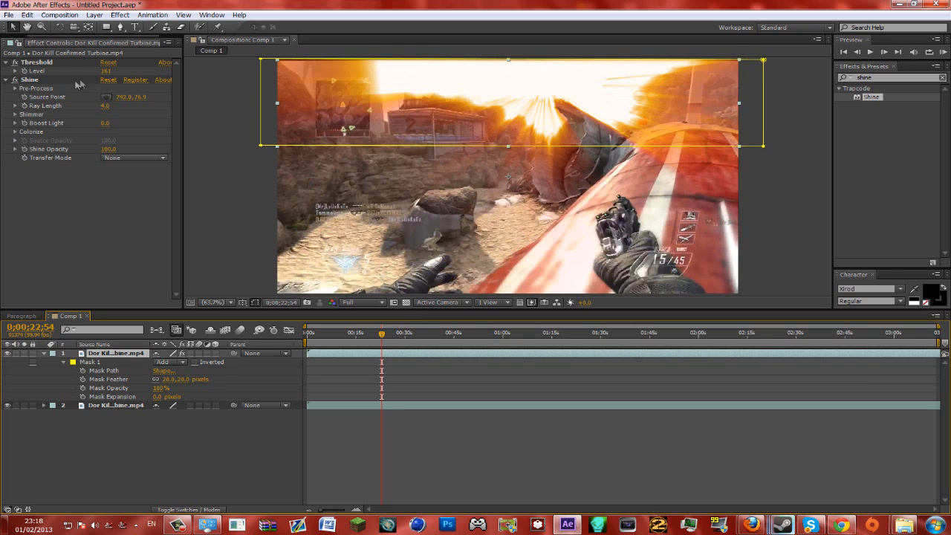
left_click_drag(106, 71, 109, 78)
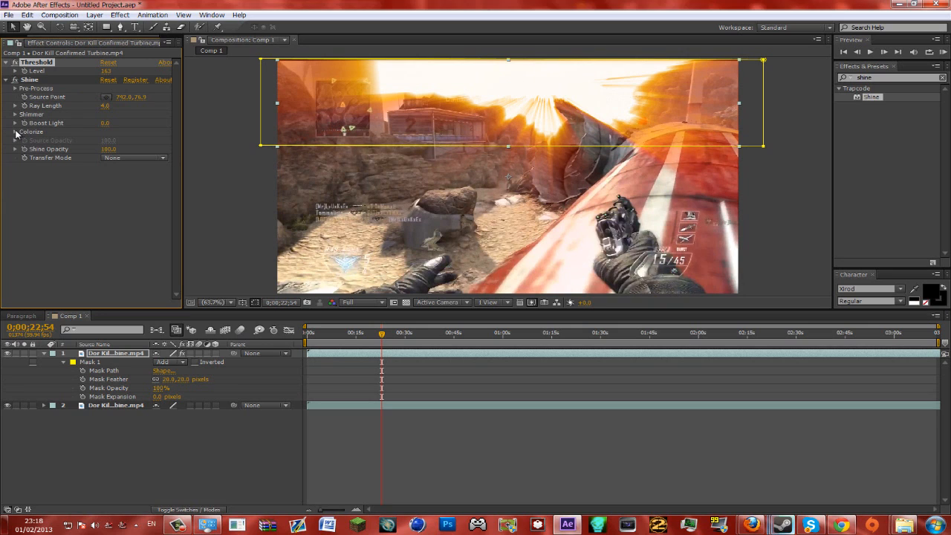
Step: Reveal Shine's Colorize settings on the masked upper layer and try the Fire, Mars and Chemistry presets
left_click(42, 80)
left_click(15, 132)
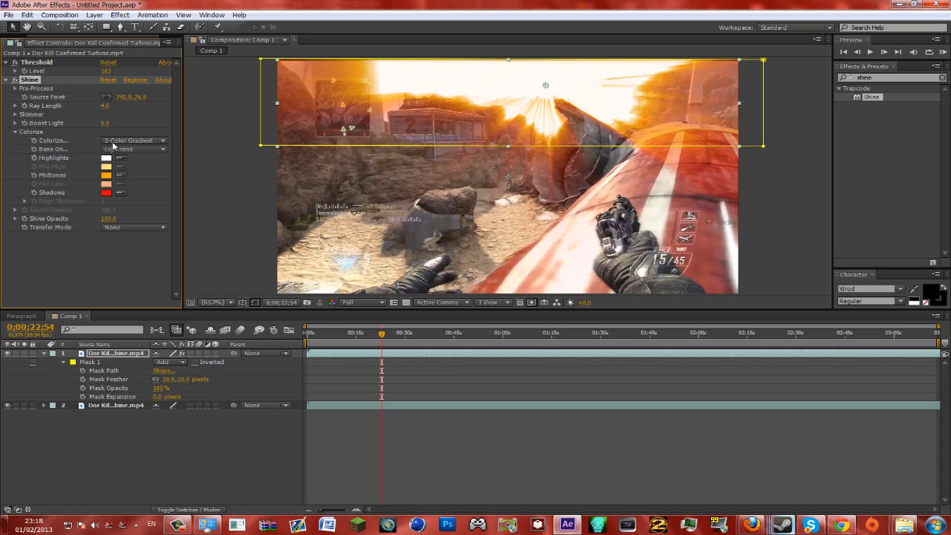
left_click(114, 143)
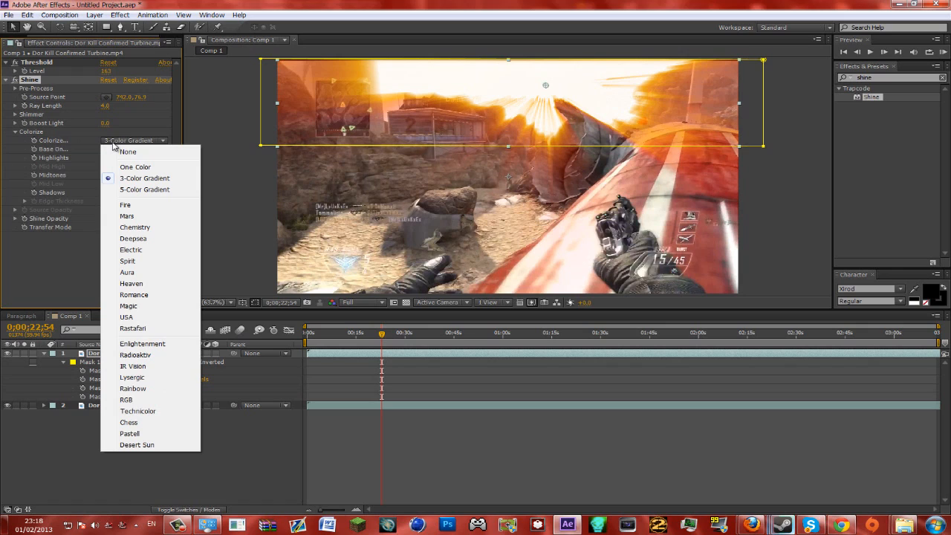
left_click(153, 206)
left_click(115, 141)
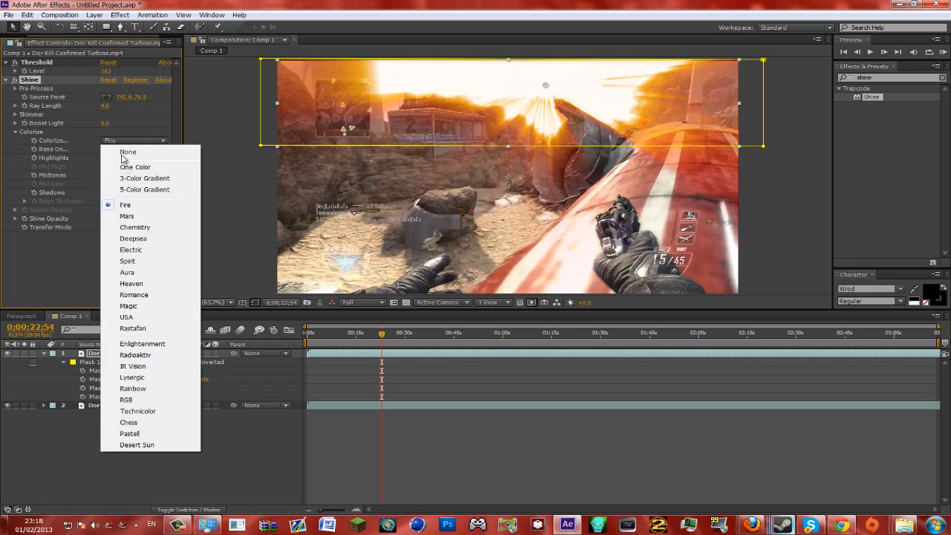
left_click(140, 216)
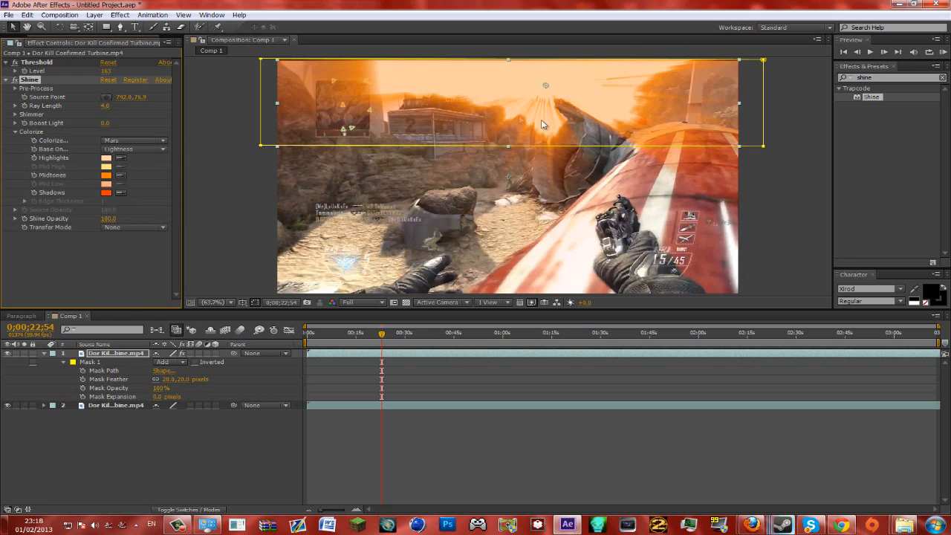
left_click(124, 140)
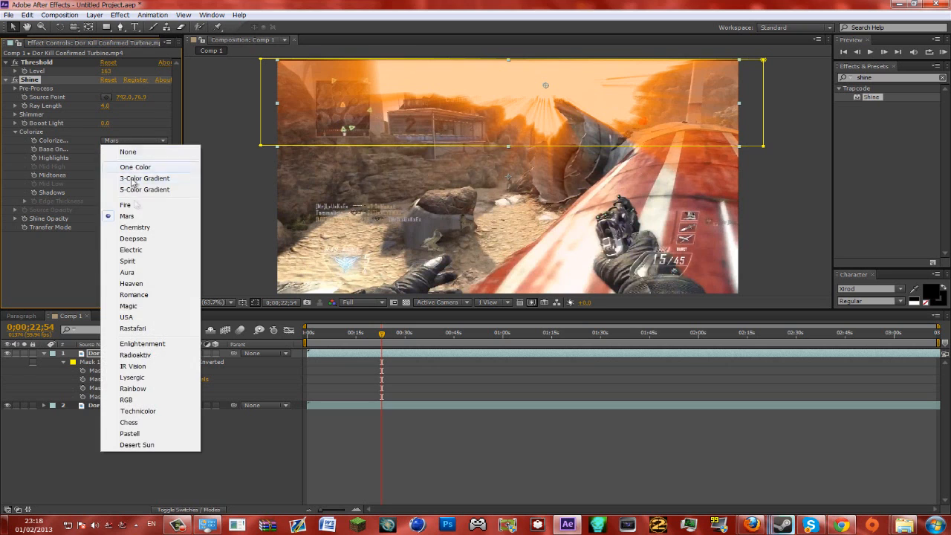
left_click(136, 226)
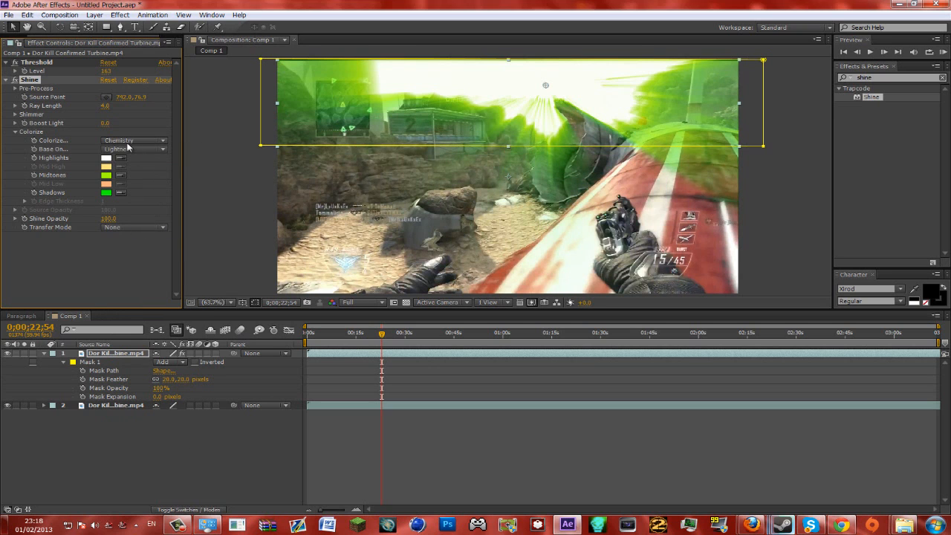
Step: Try the Deepsea, Electric and Spirit presets for Shine's Colorize setting
left_click(126, 141)
left_click(142, 236)
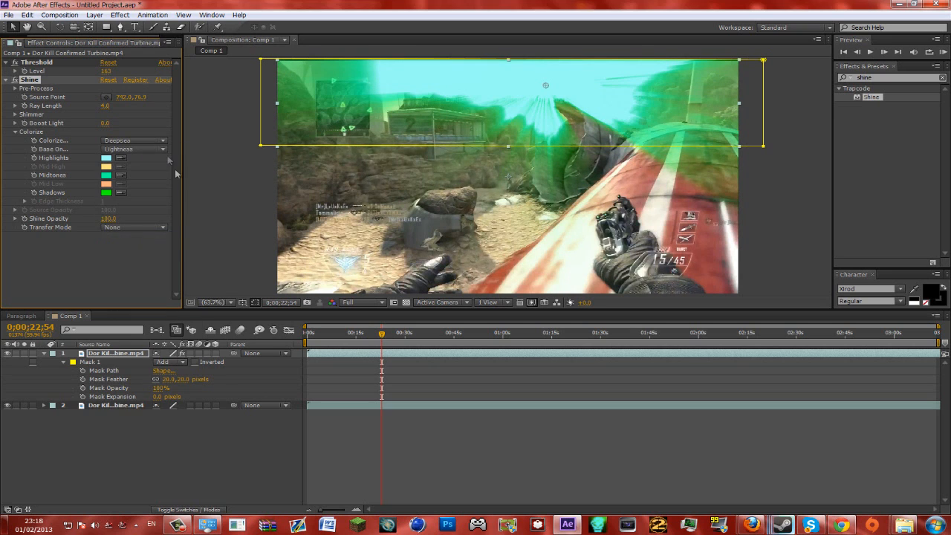
left_click(141, 140)
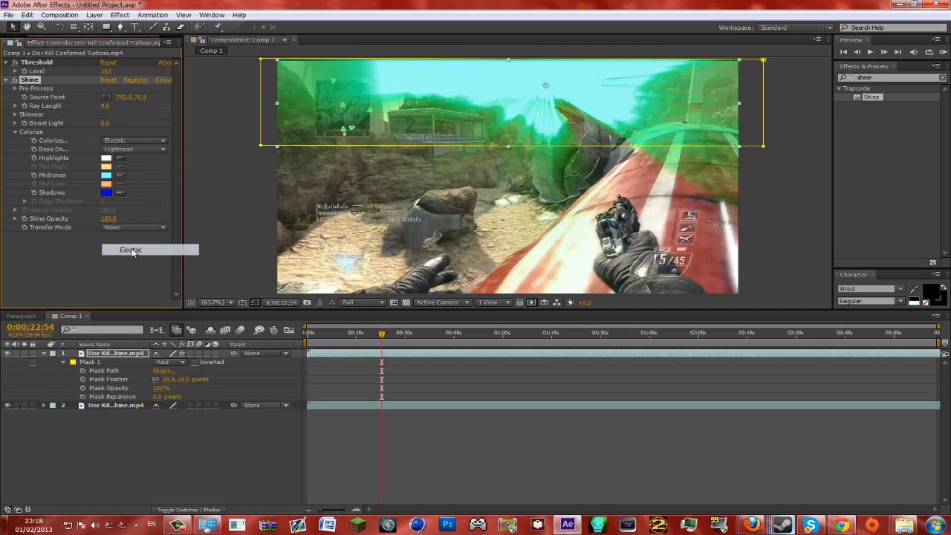
left_click(131, 250)
left_click(125, 141)
left_click(127, 262)
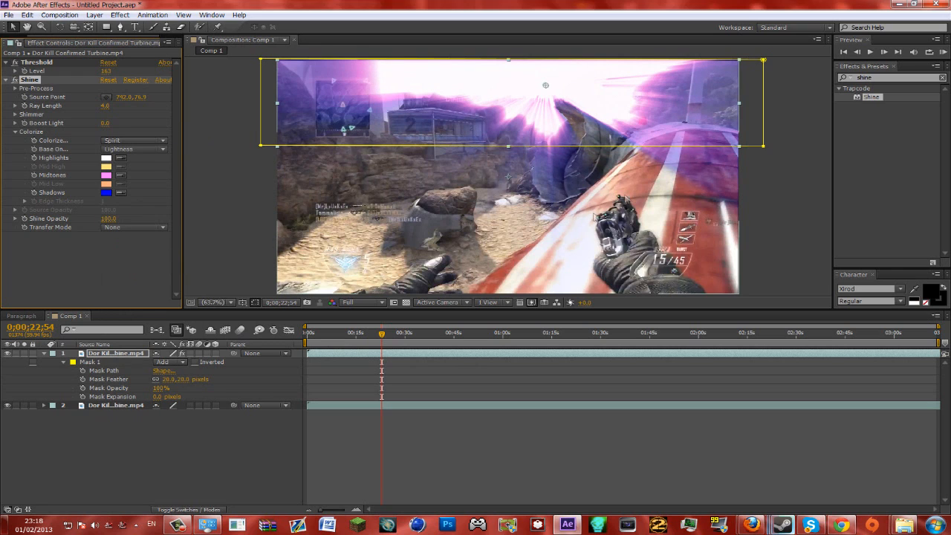
Step: Set Shine's Colorize preset to Heaven and deselect the layer to view the light rays
left_click(144, 141)
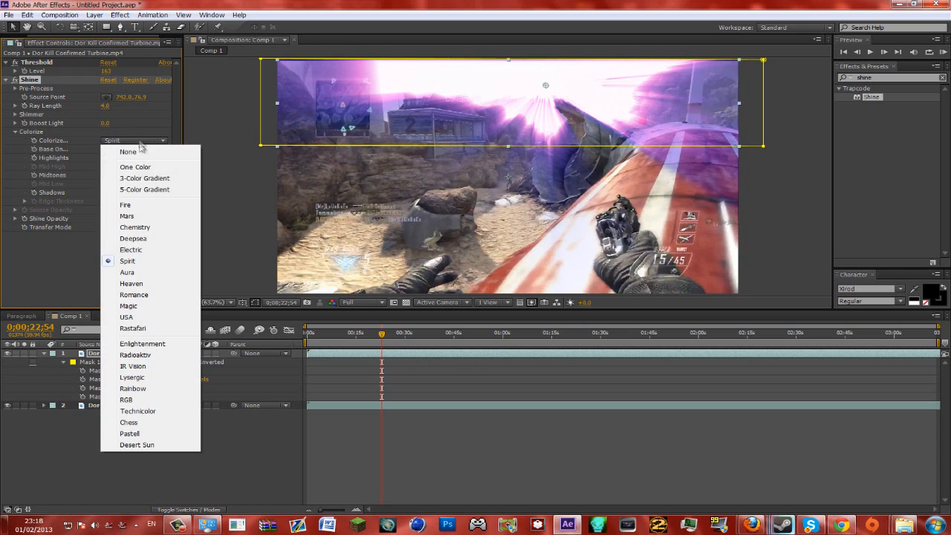
left_click(146, 285)
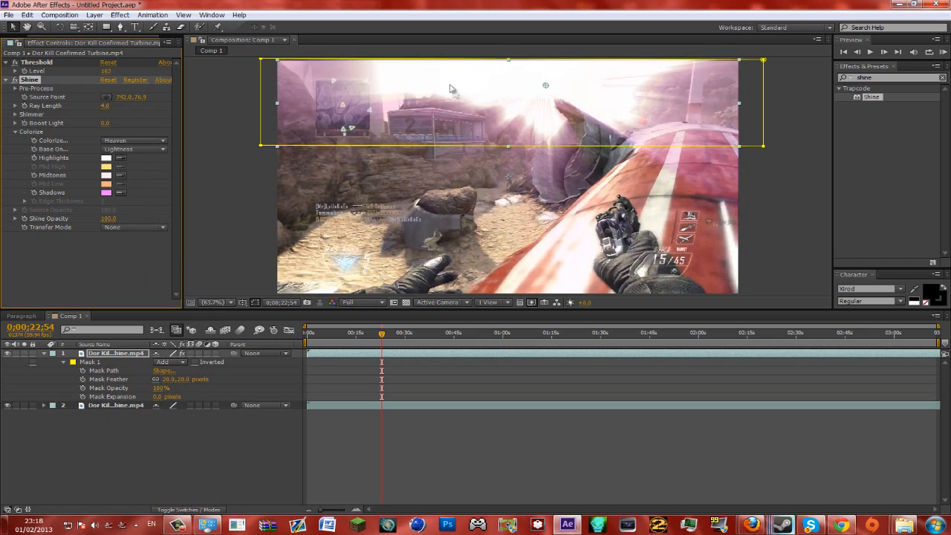
left_click(435, 374)
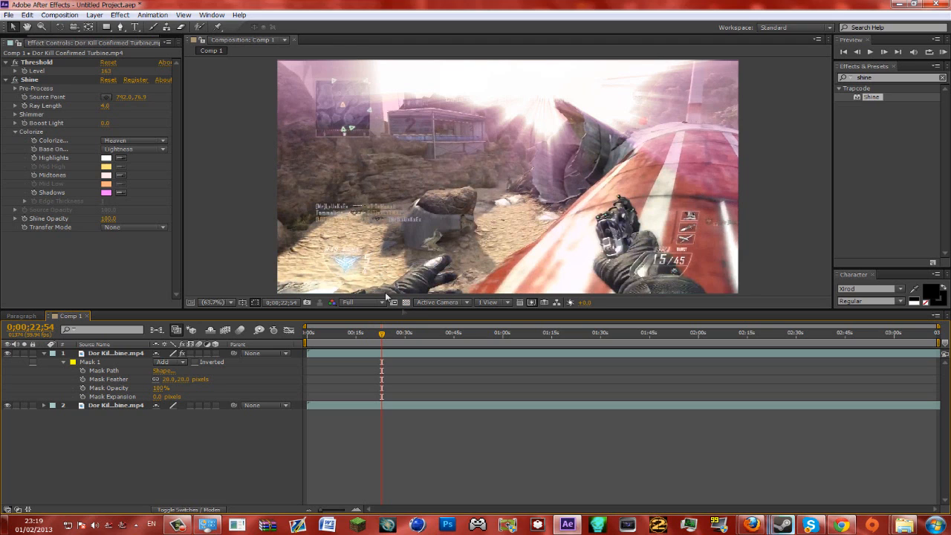
Step: Delete the Shine and Threshold effects and Mask 1 from the upper footage layer
left_click(61, 81)
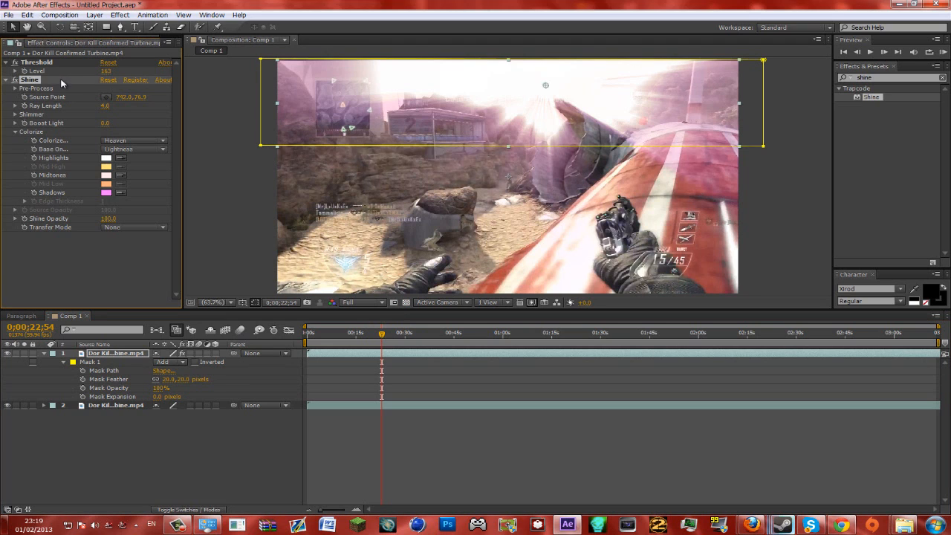
key("Delete")
left_click(56, 64)
key("Delete")
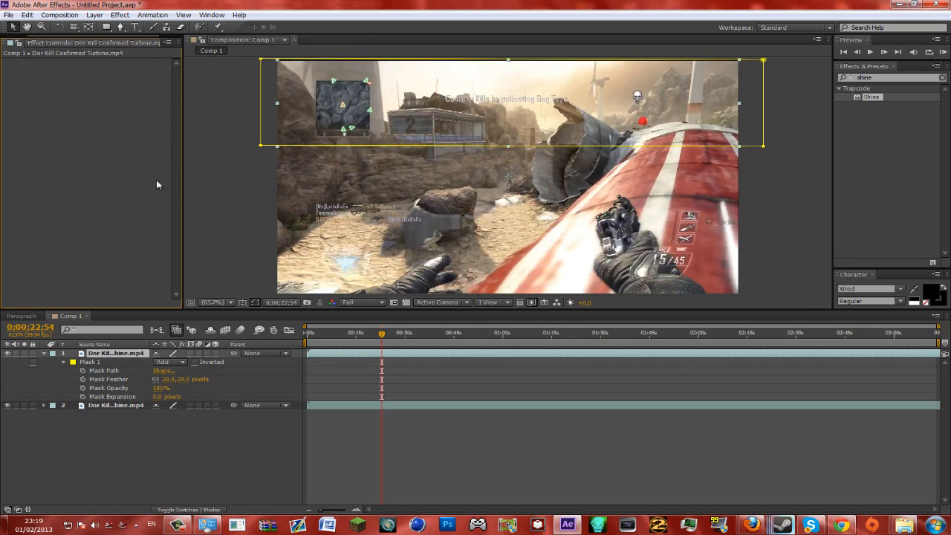
left_click(90, 362)
key("Delete")
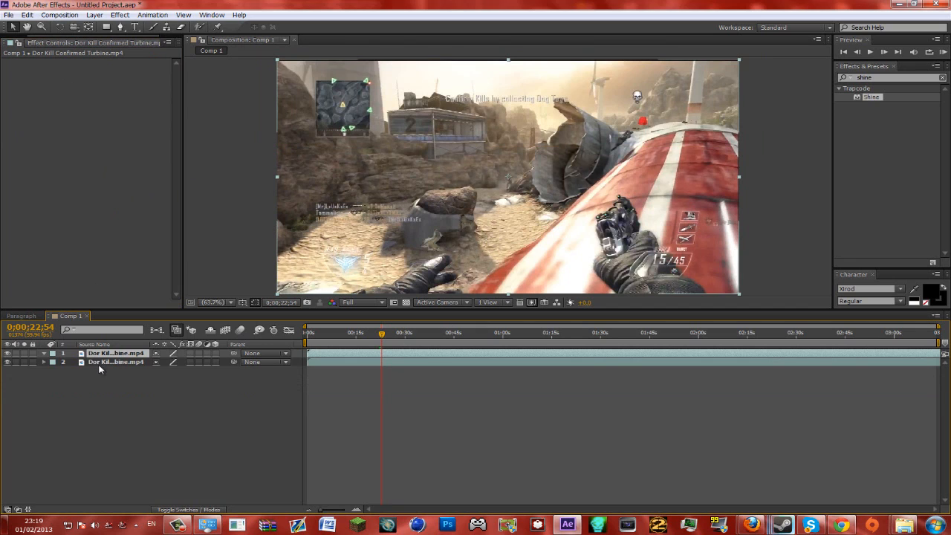
Step: Try to outline the gun and gloved hand with a Pen tool mask on the lower footage layer
left_click(100, 362)
left_click(120, 27)
left_click(619, 293)
key("Return")
left_click(592, 267)
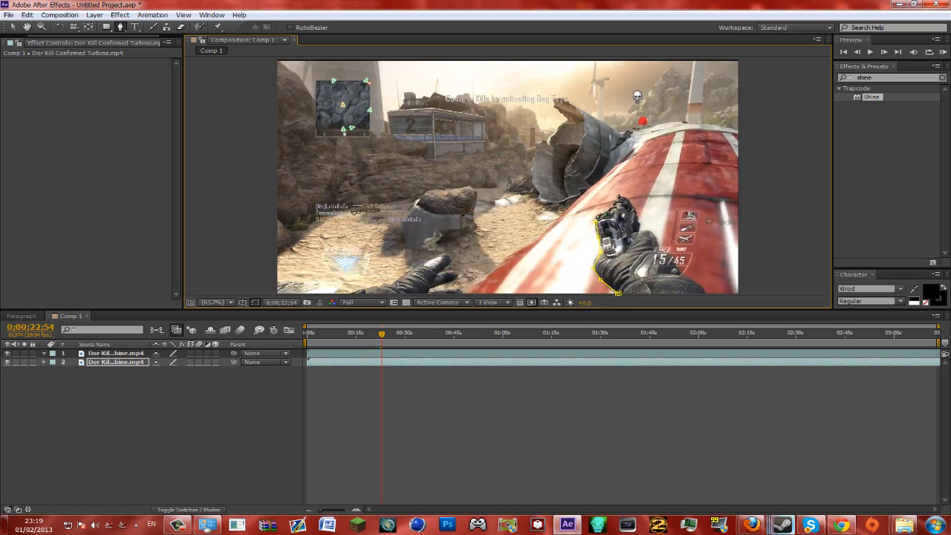
Step: Undo the Pen mask points on the lower layer and return to the Selection tool
key("ctrl+z")
key("ctrl+z")
key("ctrl+z")
left_click(13, 27)
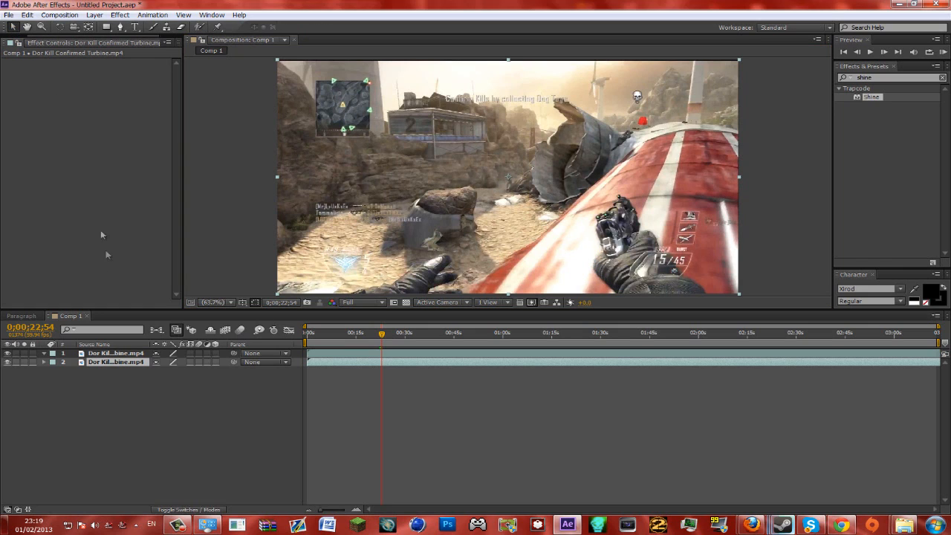
Step: Go to 0;00;25;40 and draw a full-width rectangular mask over the sky area on the upper footage layer
left_click(122, 355)
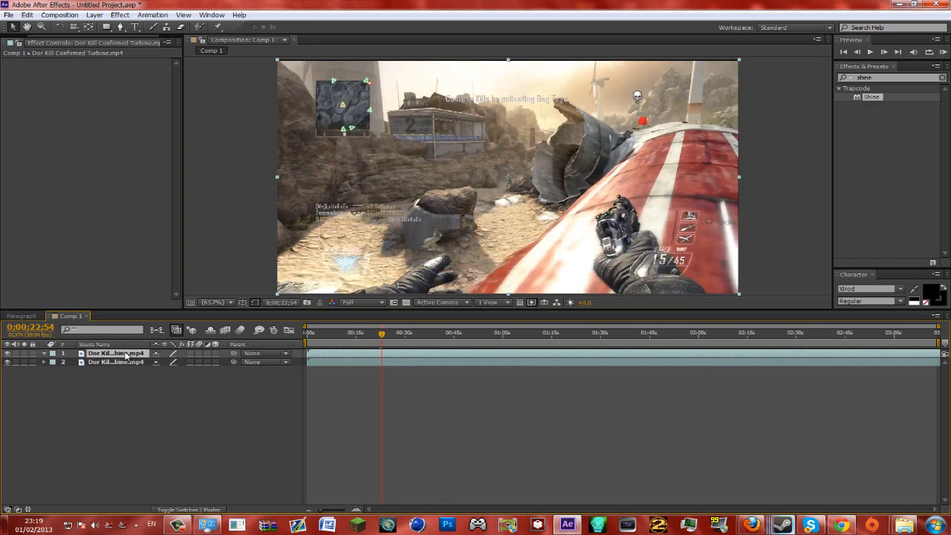
left_click_drag(381, 335, 392, 338)
left_click(106, 27)
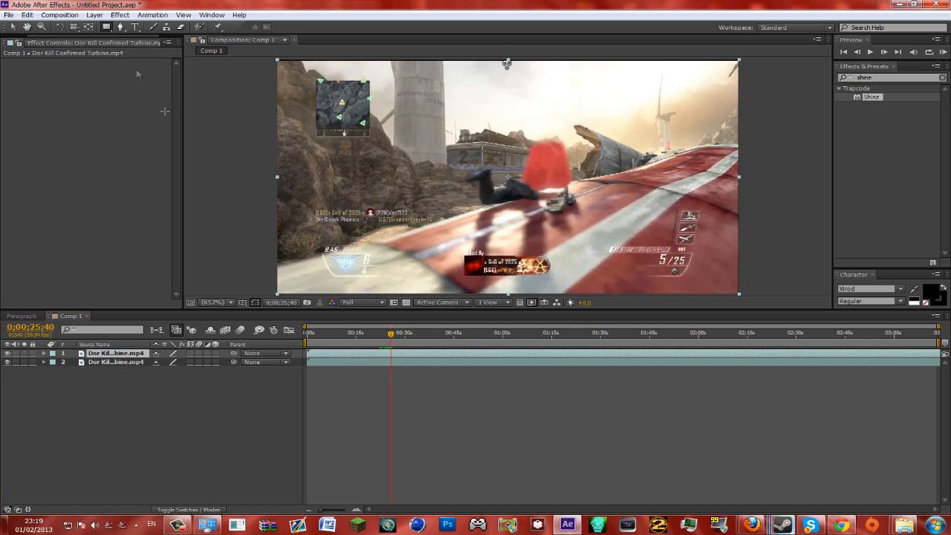
left_click_drag(273, 59, 767, 162)
Step: Apply the Threshold effect to the masked upper layer and set its Level to 186
double_click(884, 78)
type("threshold")
left_click_drag(887, 115, 562, 258)
left_click_drag(106, 71, 130, 72)
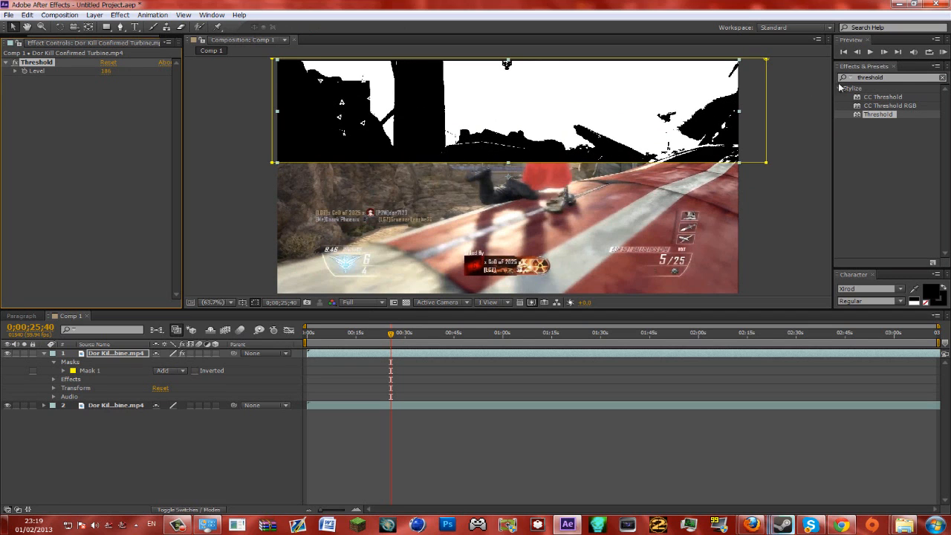
Step: Apply the Trapcode Shine effect to the masked layer and place its Source Point in the sky at about 748, 165
left_click_drag(895, 77, 826, 76)
type("shine")
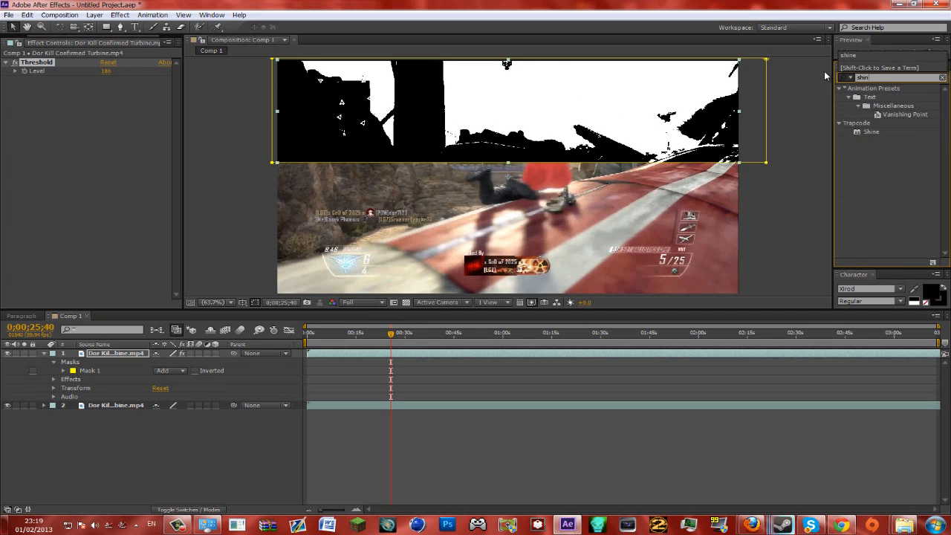
left_click_drag(868, 96, 379, 232)
left_click(106, 96)
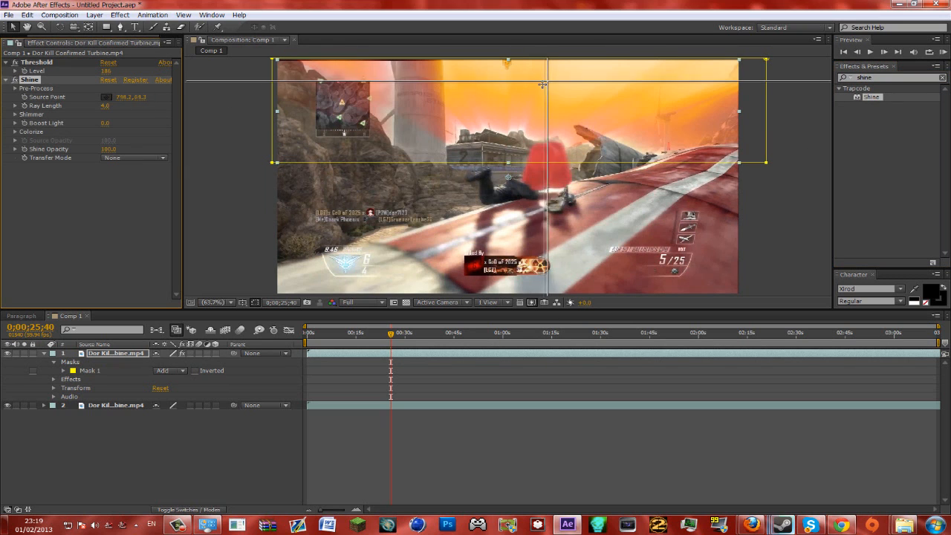
left_click(543, 86)
left_click_drag(542, 88, 545, 115)
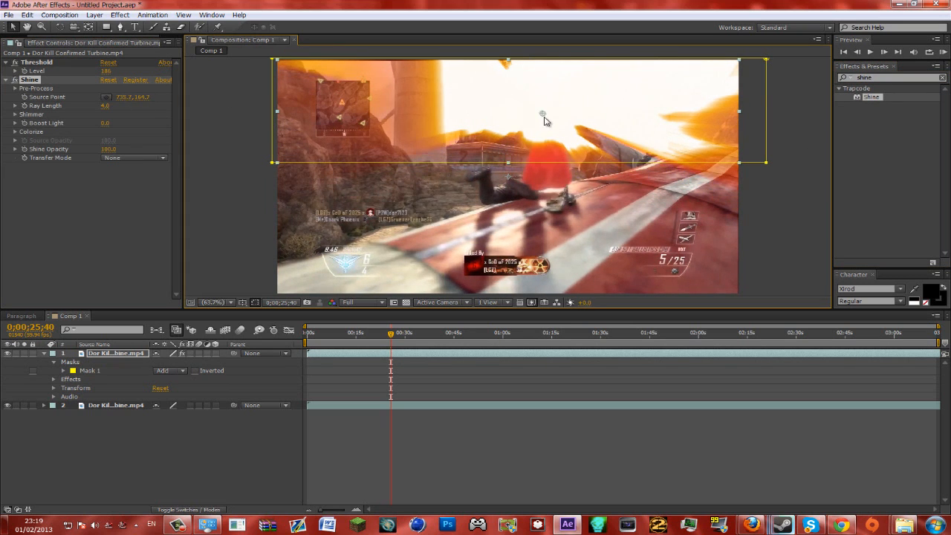
Step: Reveal the upper layer's mask properties and set the Mask Feather of Mask 1 to 20 pixels
left_click(98, 362)
key("m")
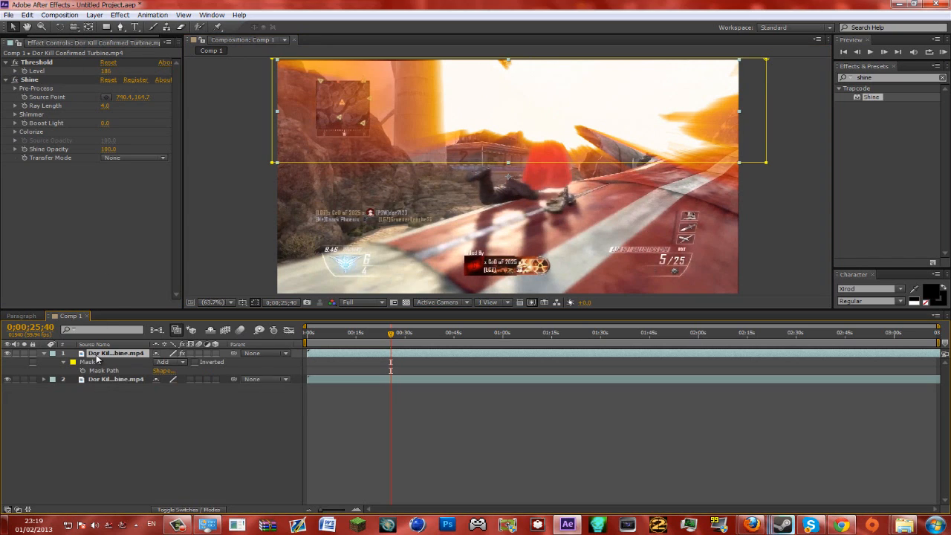
left_click(65, 362)
left_click(64, 362)
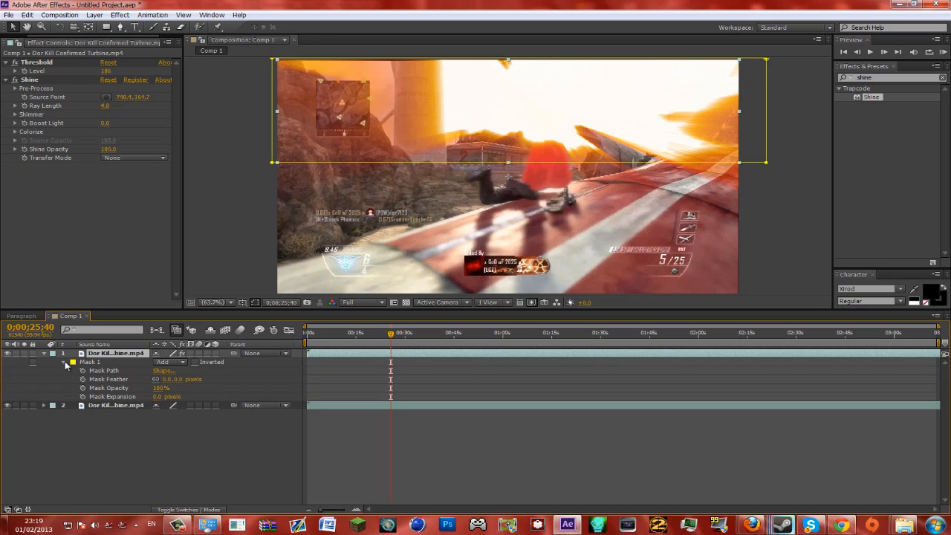
left_click_drag(179, 379, 185, 378)
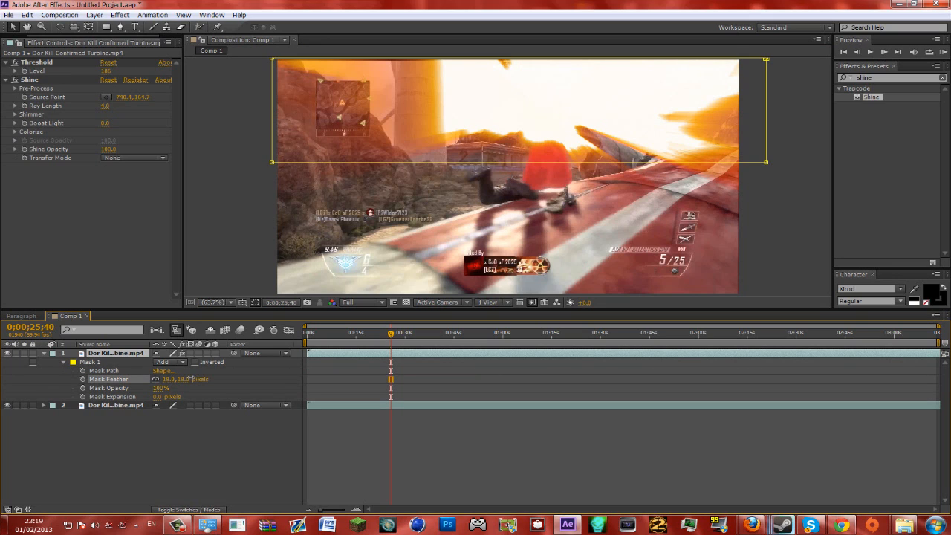
left_click(341, 382)
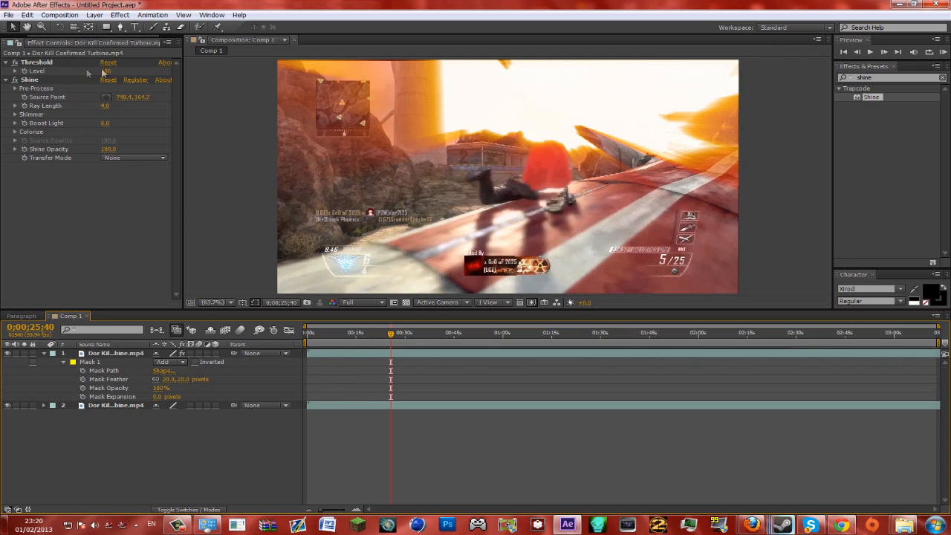
Step: Reveal the reapplied Shine effect's Colorize settings and try the Romance and Magic presets
left_click(34, 79)
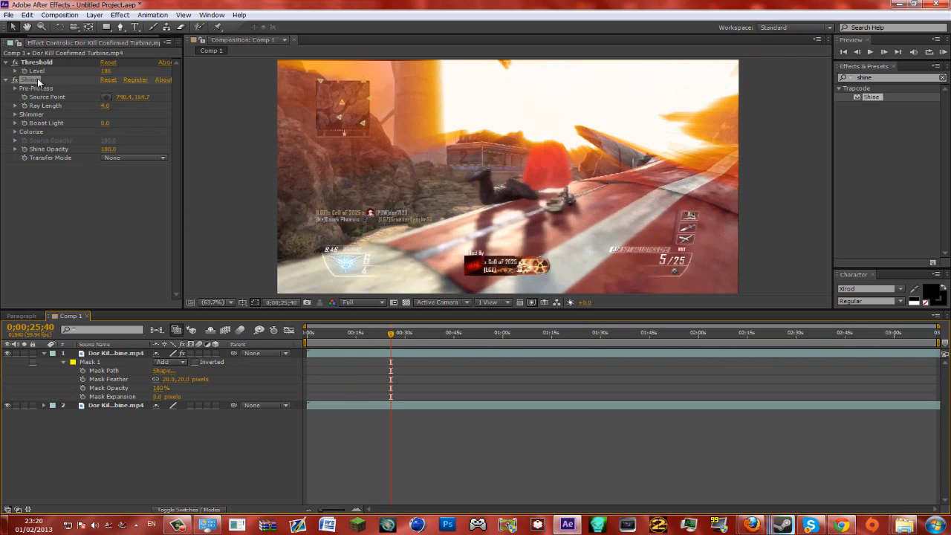
left_click(15, 131)
left_click(130, 145)
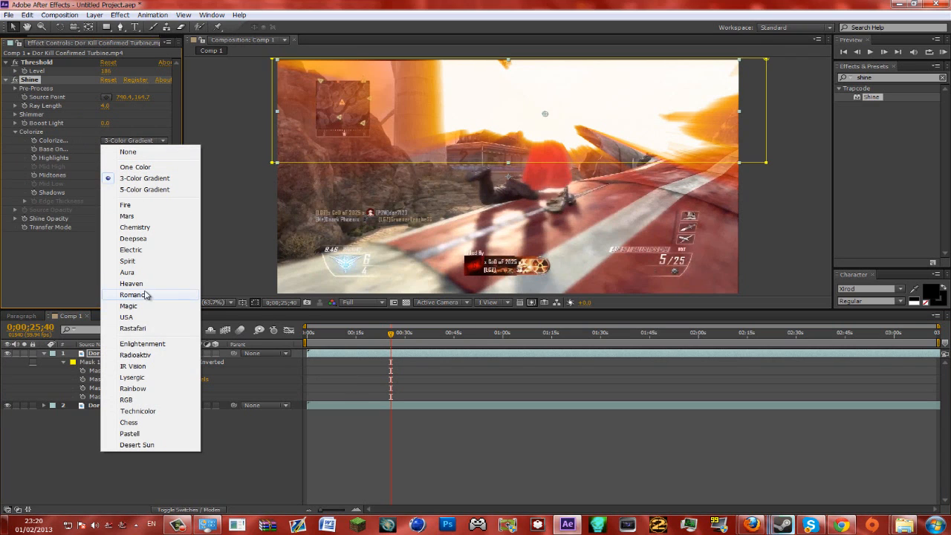
left_click(148, 294)
left_click(131, 140)
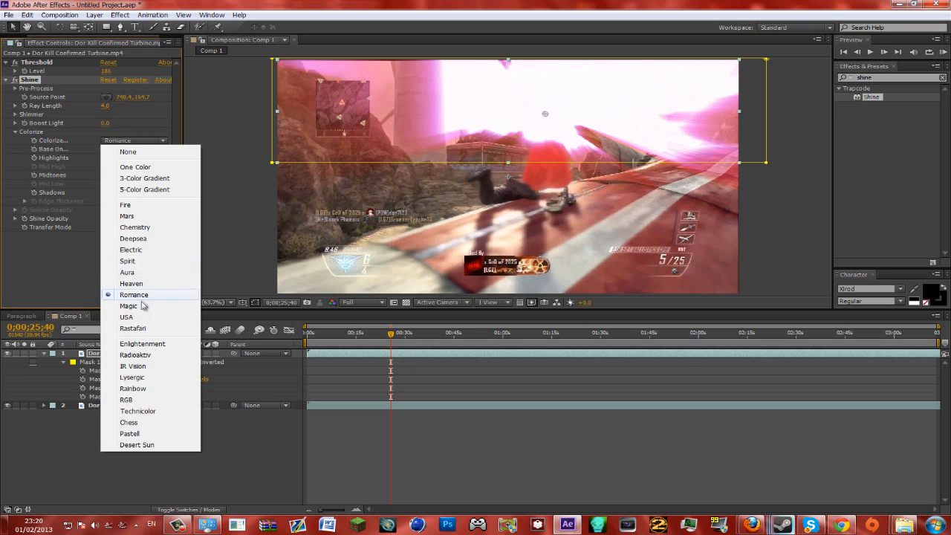
left_click(140, 308)
Step: Set Shine's Colorize preset to Heaven and move its Source Point beside the tower at about 337, 99
left_click(125, 141)
left_click(128, 283)
left_click_drag(544, 114, 401, 92)
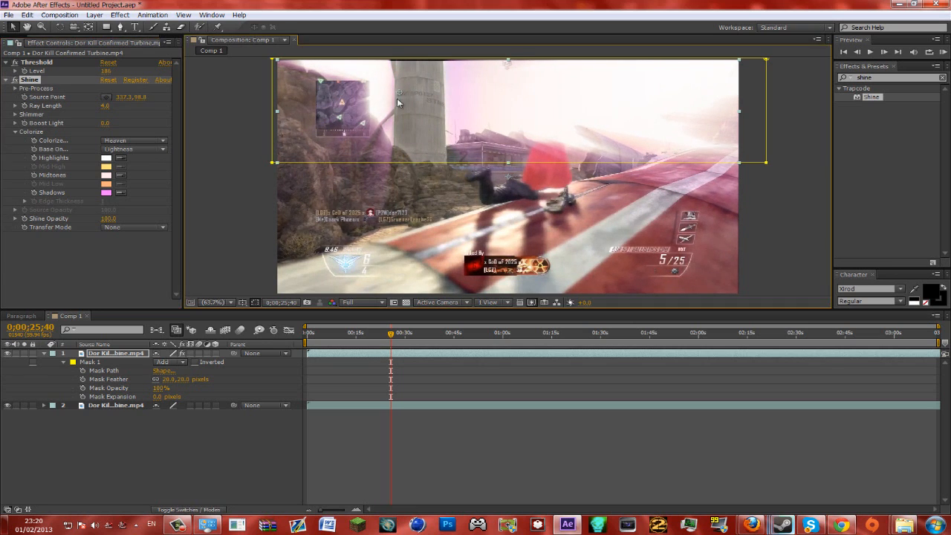
left_click(457, 383)
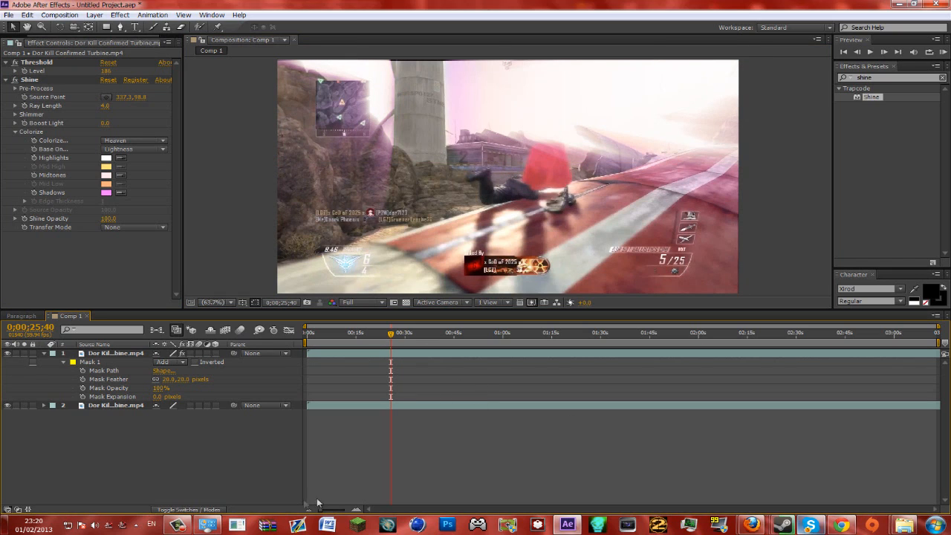
left_click(176, 526)
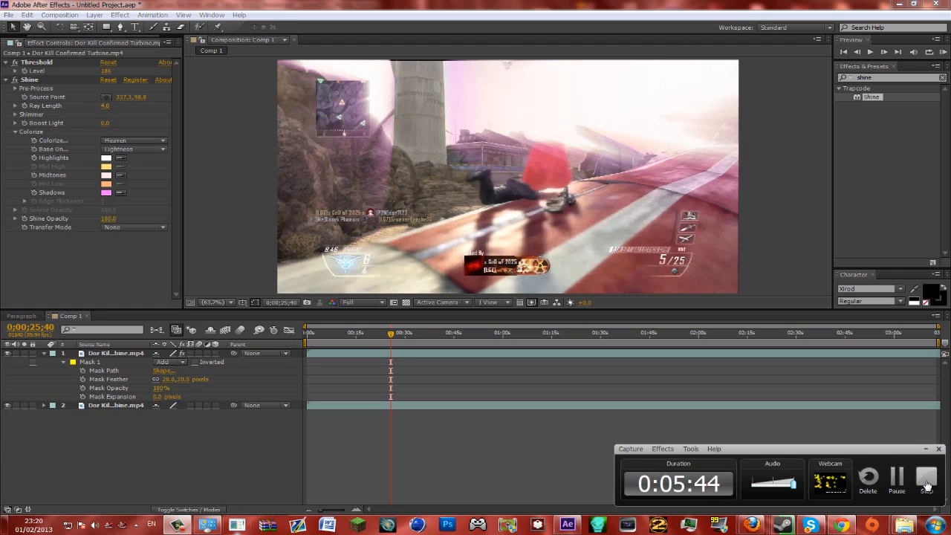
left_click(926, 479)
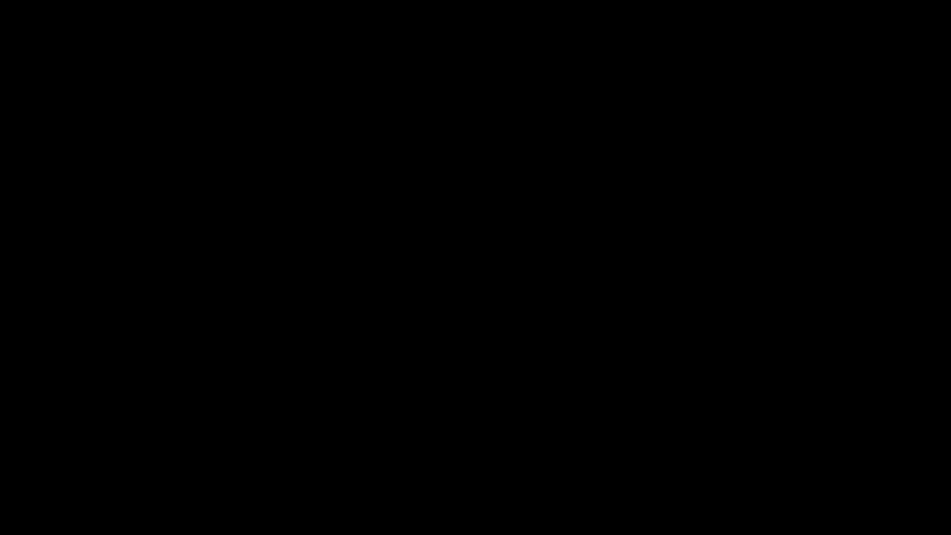